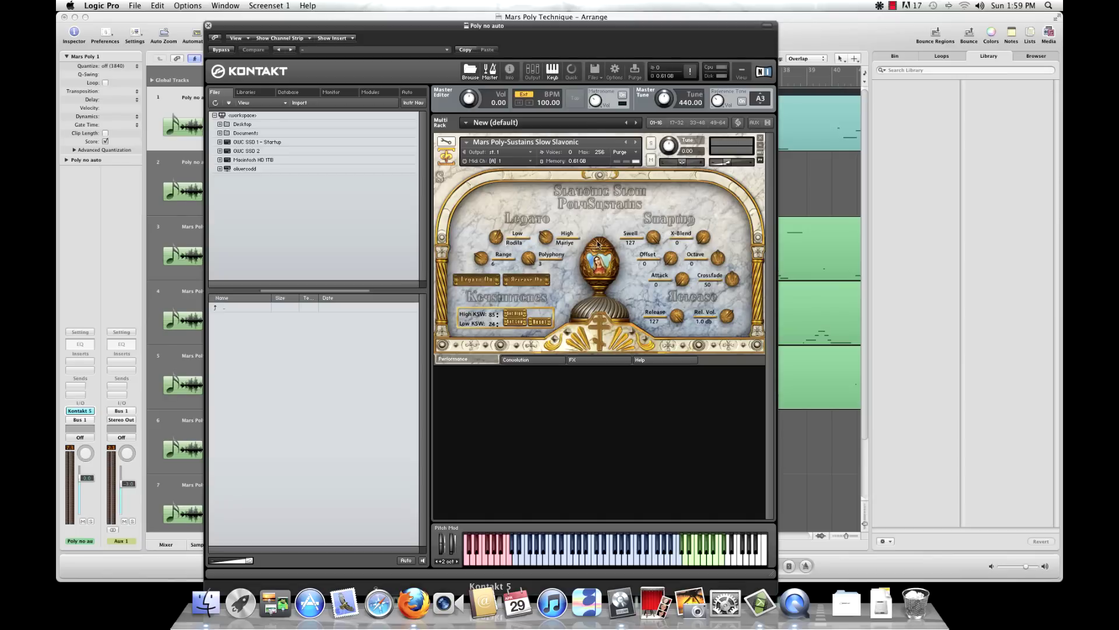
Set the Legato Low word to Tvoyego and try the X-Blend control in the PolySustains instrument
left_click_drag(496, 237, 501, 222)
left_click_drag(703, 237, 701, 256)
Move the Kontakt window aside to uncover the opening bars of the two Poly no auto tracks
left_click_drag(251, 27, 363, 66)
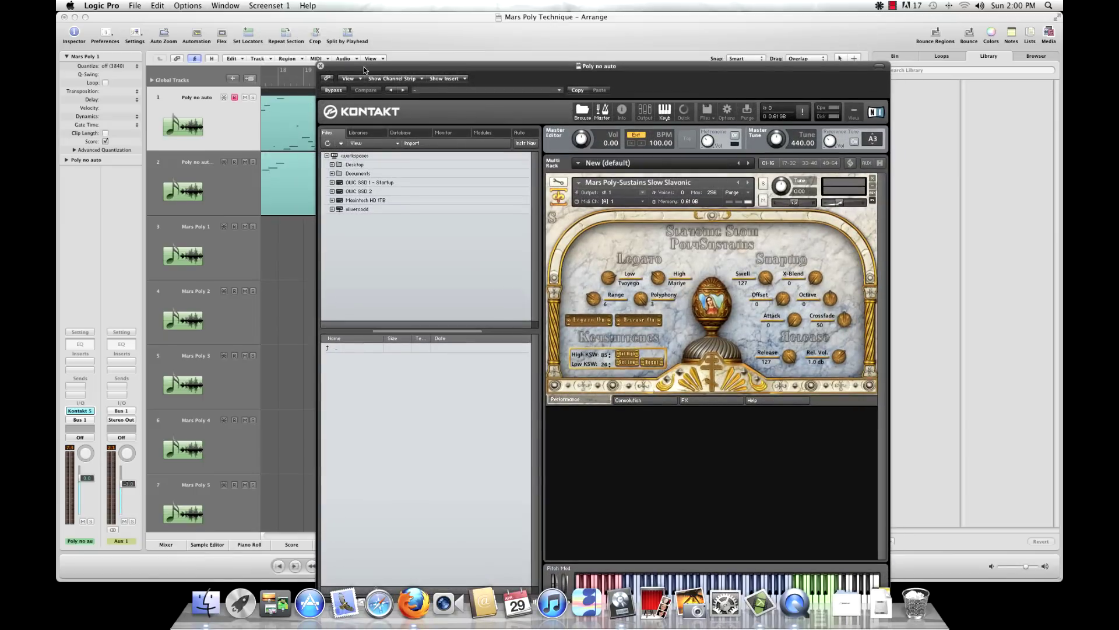
left_click_drag(364, 68, 498, 3)
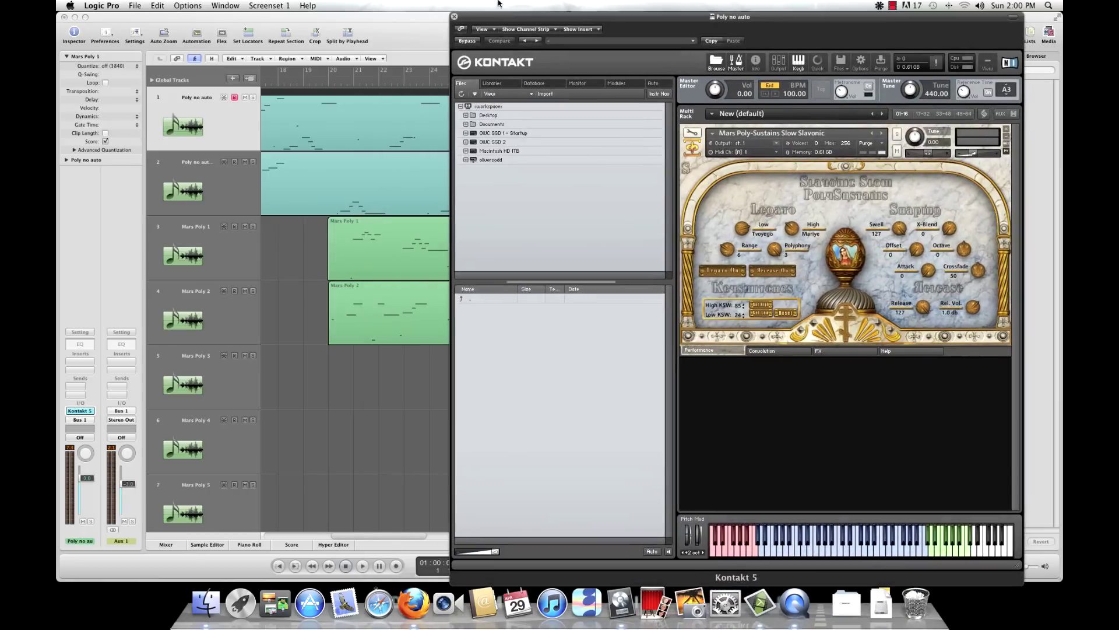
scroll(365, 116, "left", 10)
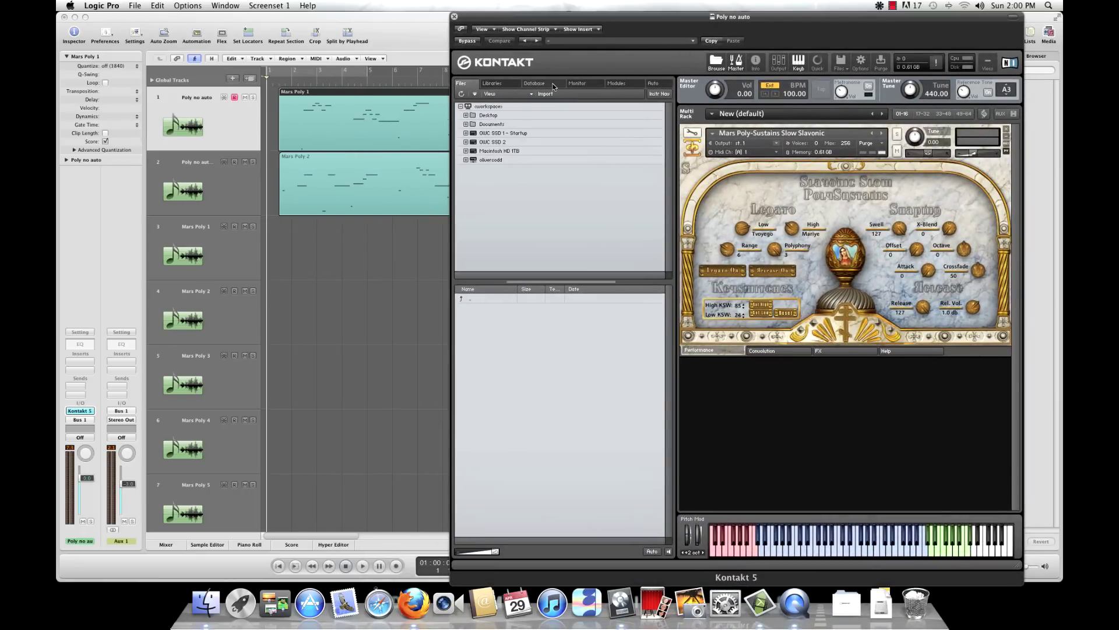
left_click_drag(628, 15, 589, 15)
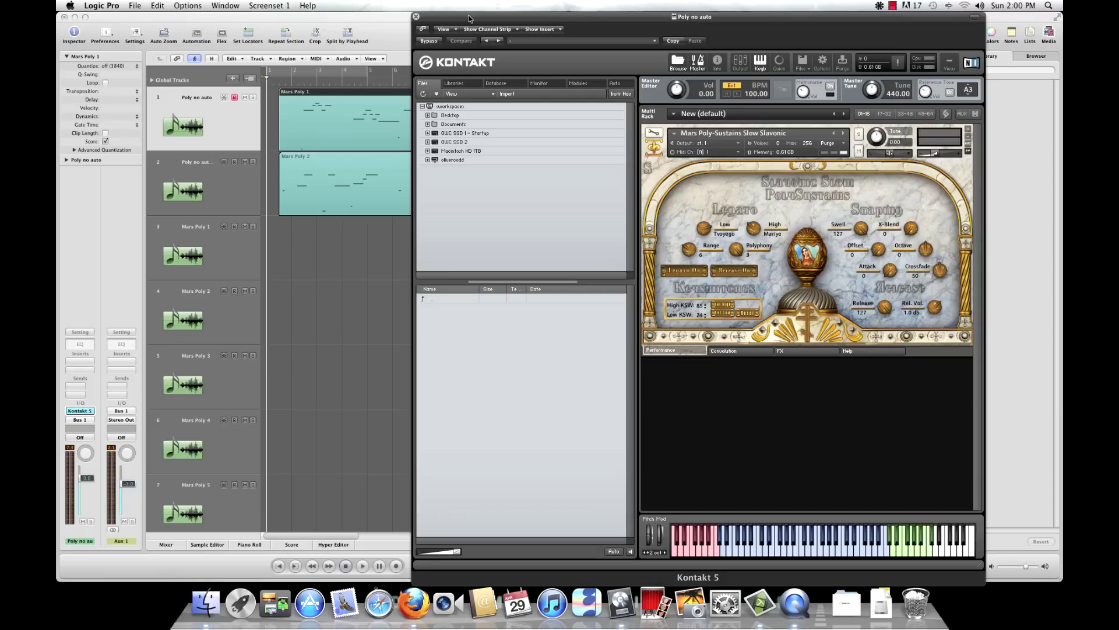
left_click_drag(473, 18, 557, 4)
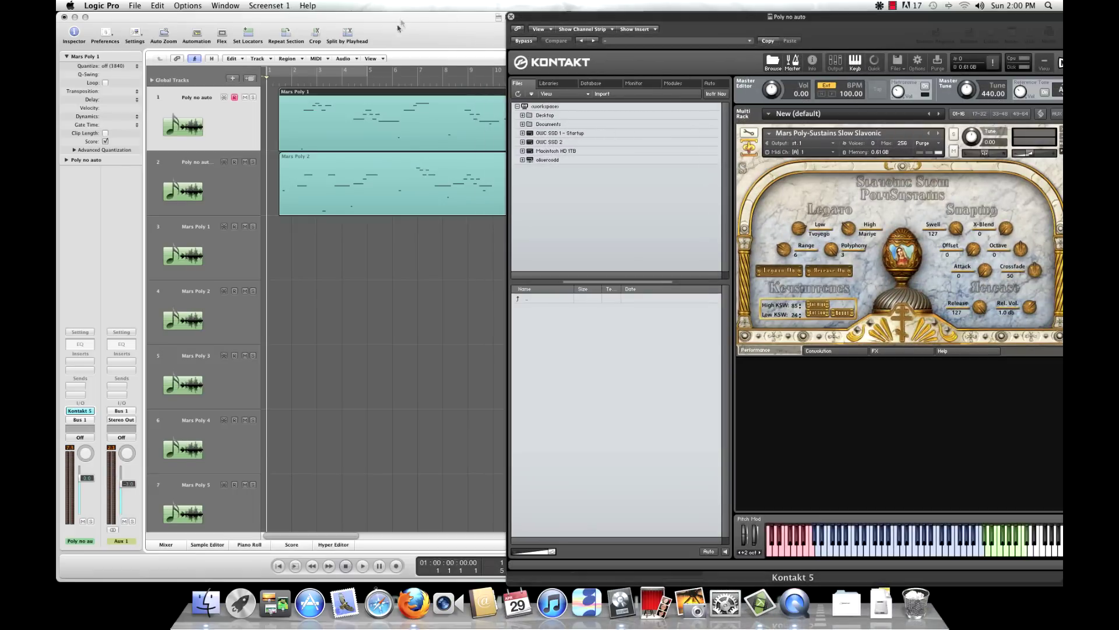
left_click_drag(583, 17, 494, 28)
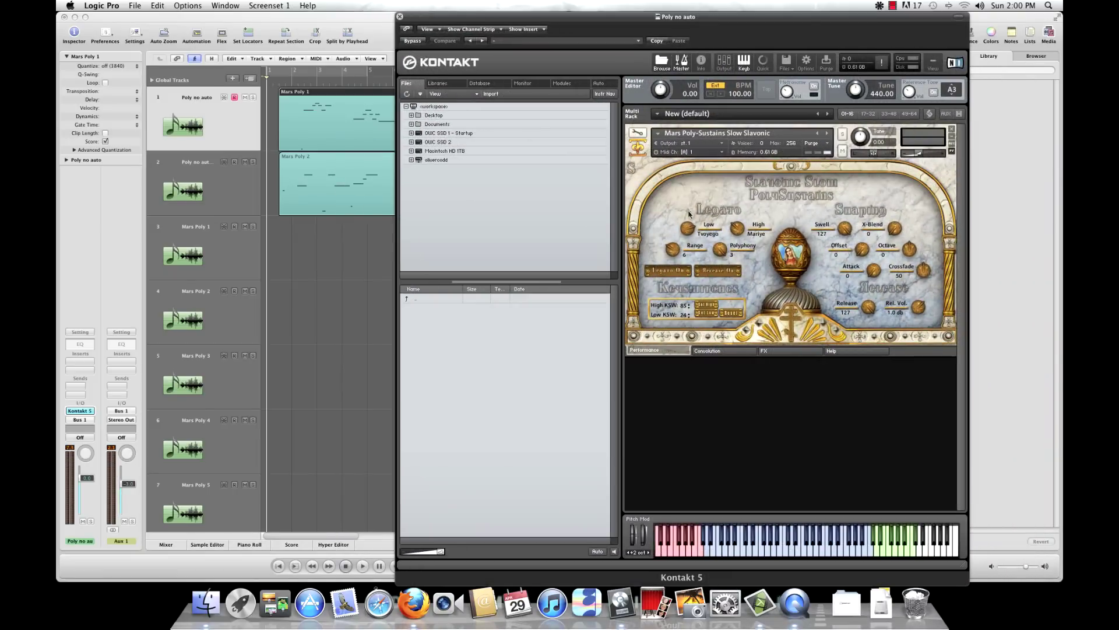
Select the second Poly no auto track and set both the Low and High Legato words to Bogoroditse
left_click_drag(689, 228, 570, 256)
key("Down")
left_click_drag(738, 228, 219, 72)
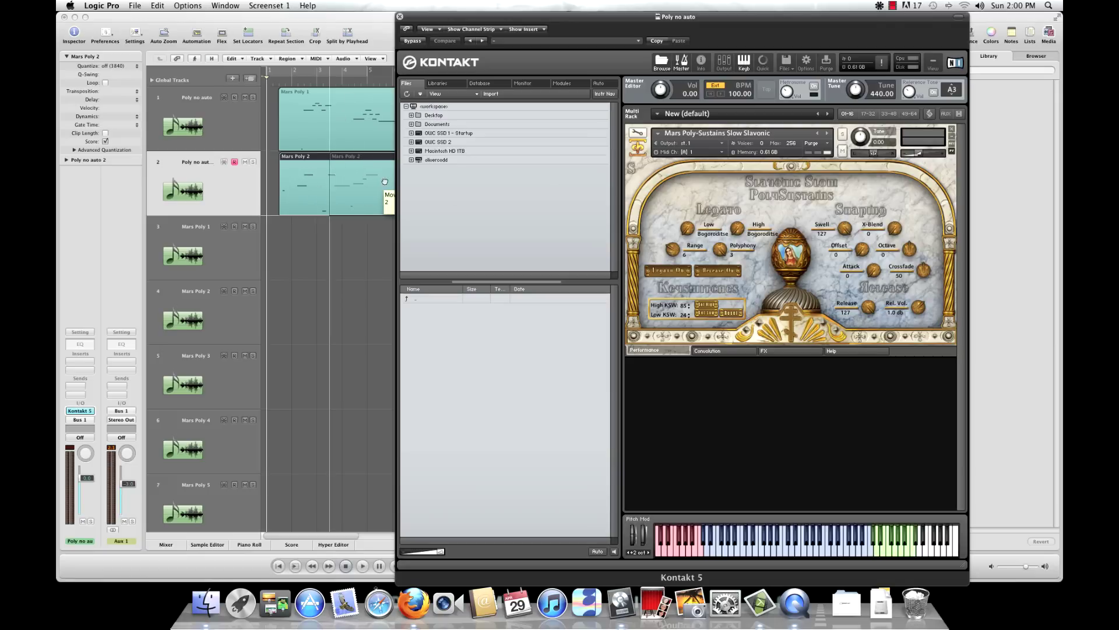
left_click_drag(337, 182, 326, 183)
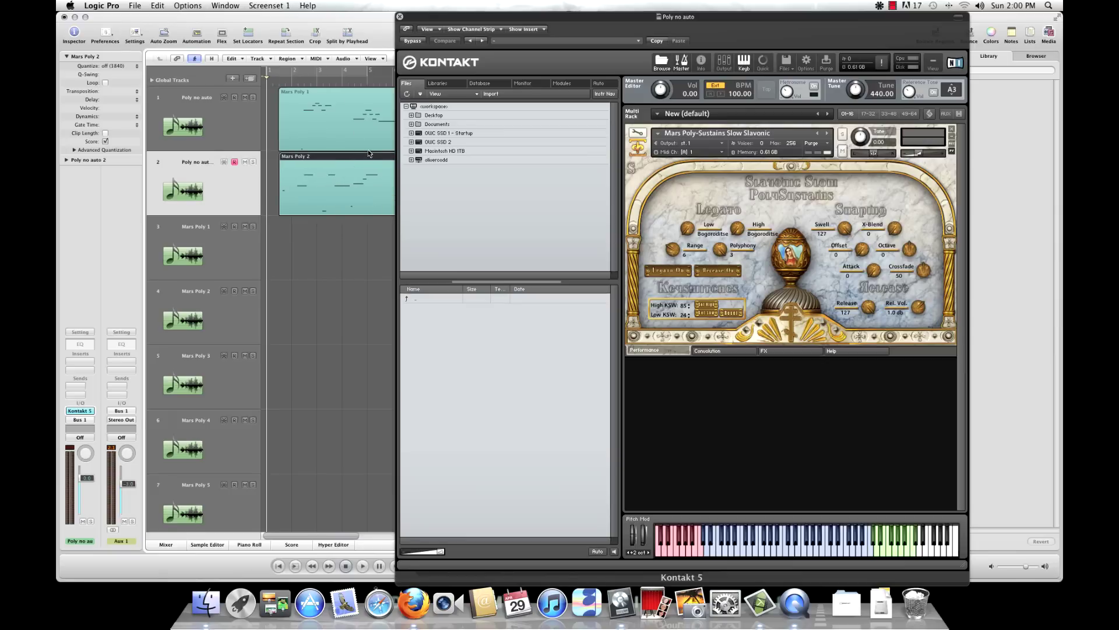
Clear the Kontakt window off the arrangement, solo the first Poly no auto track and play its opening phrase
left_click_drag(448, 19, 601, 159)
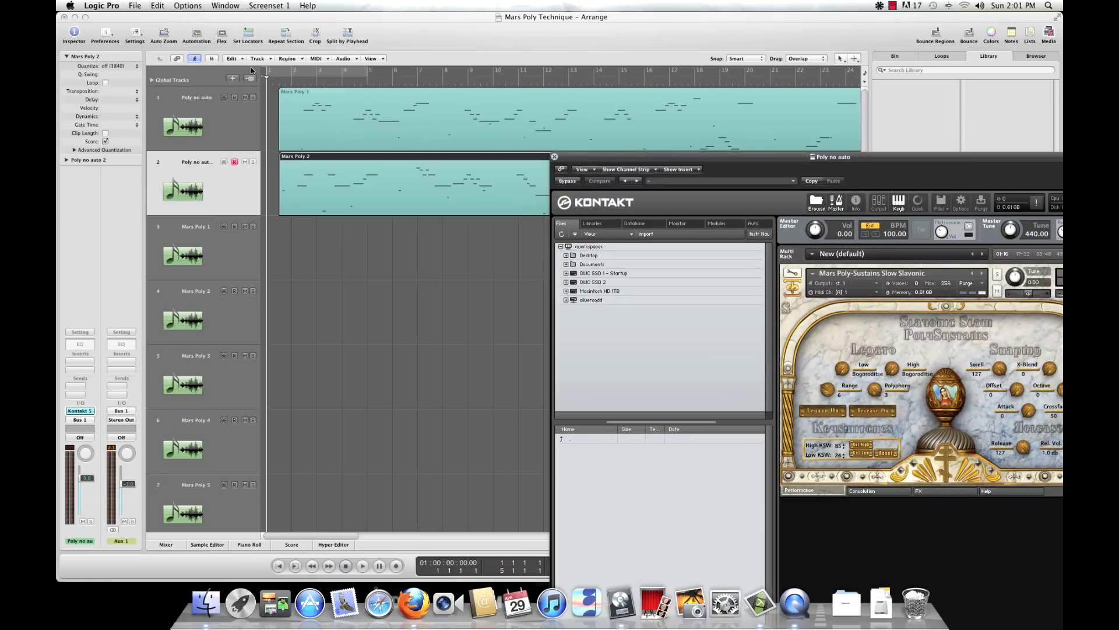
left_click(253, 97)
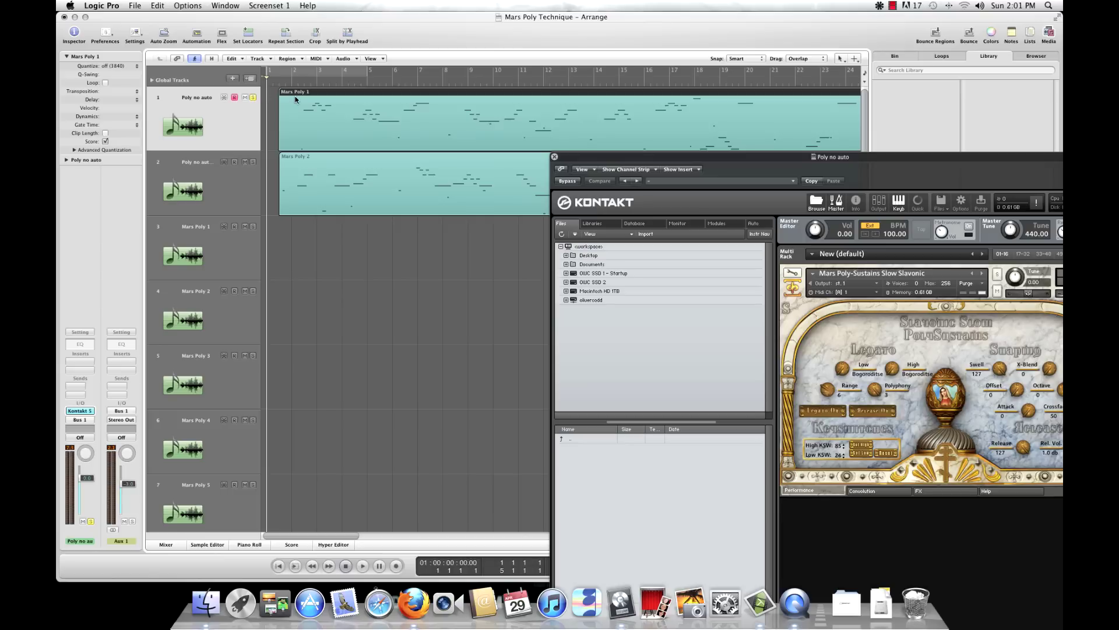
key("space")
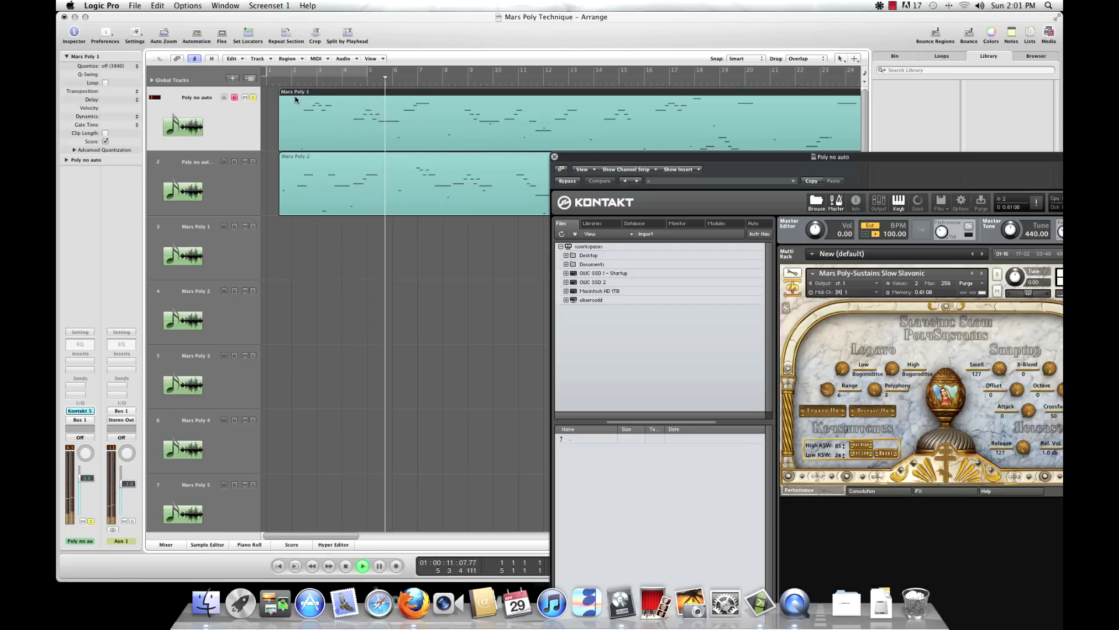
key("space")
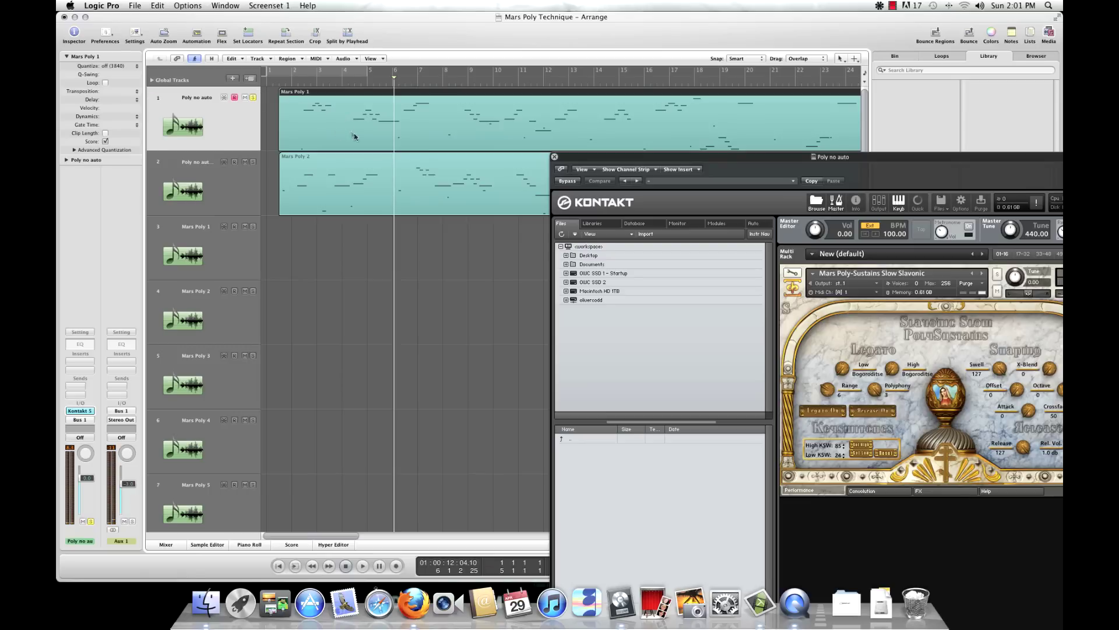
Solo the second Poly no auto track as well and play both tracks together from the opening
left_click(349, 168)
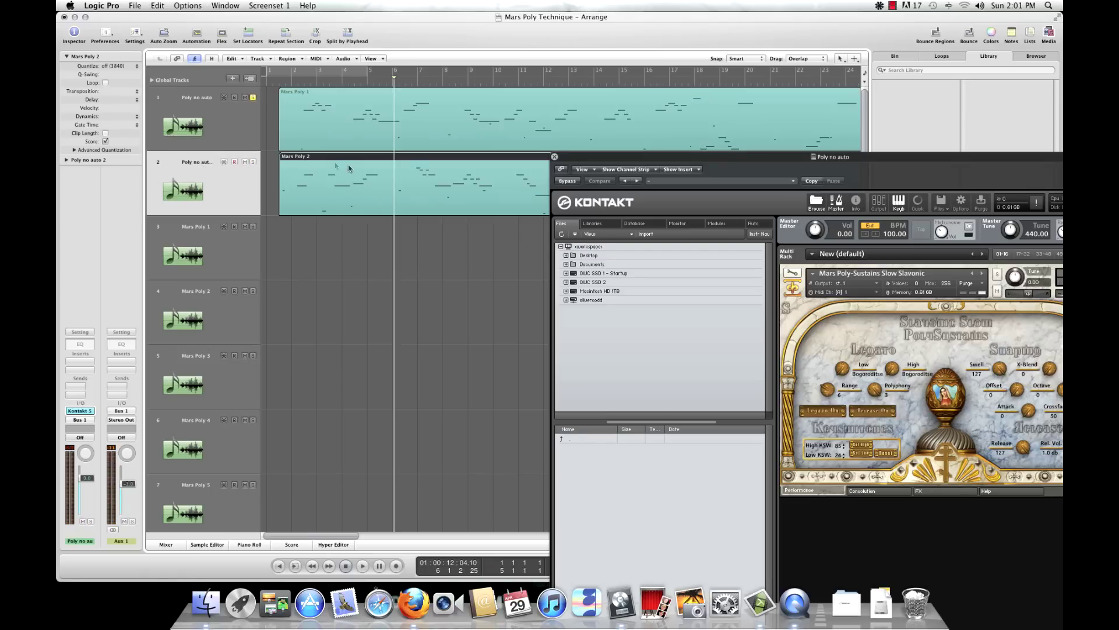
left_click(253, 161)
double_click(278, 85)
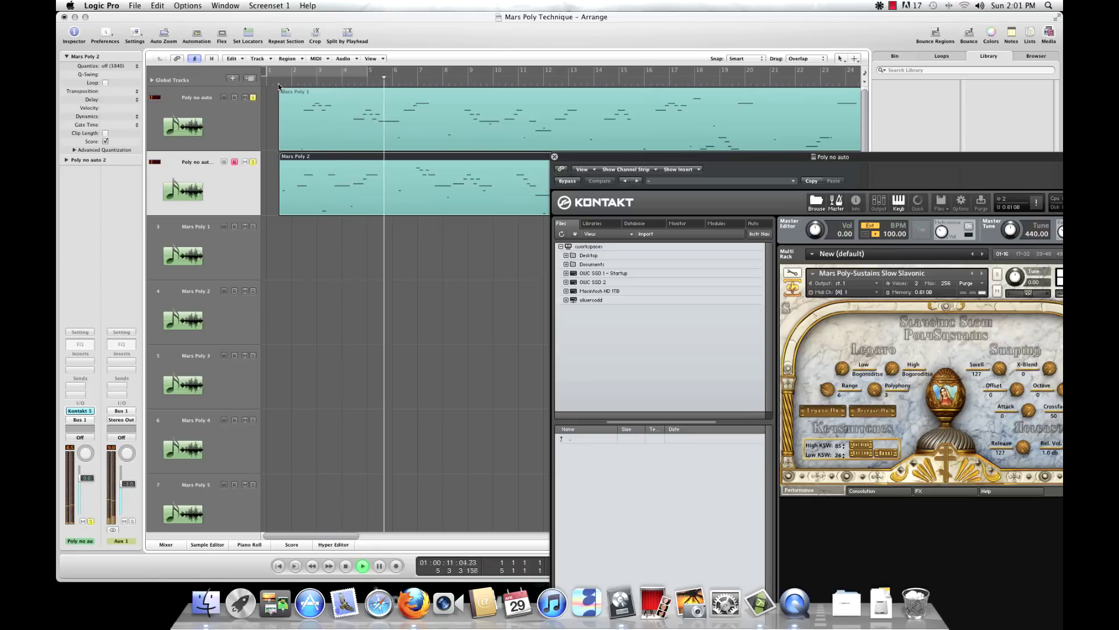
key("space")
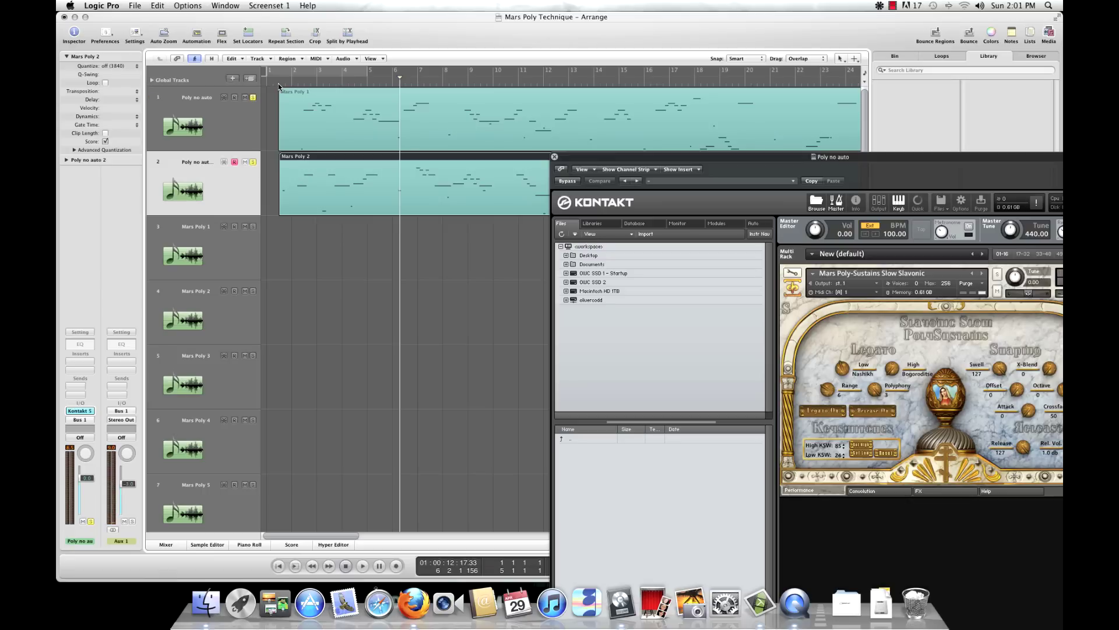
Unsolo both Poly no auto tracks and mute them
left_click_drag(572, 158, 551, 266)
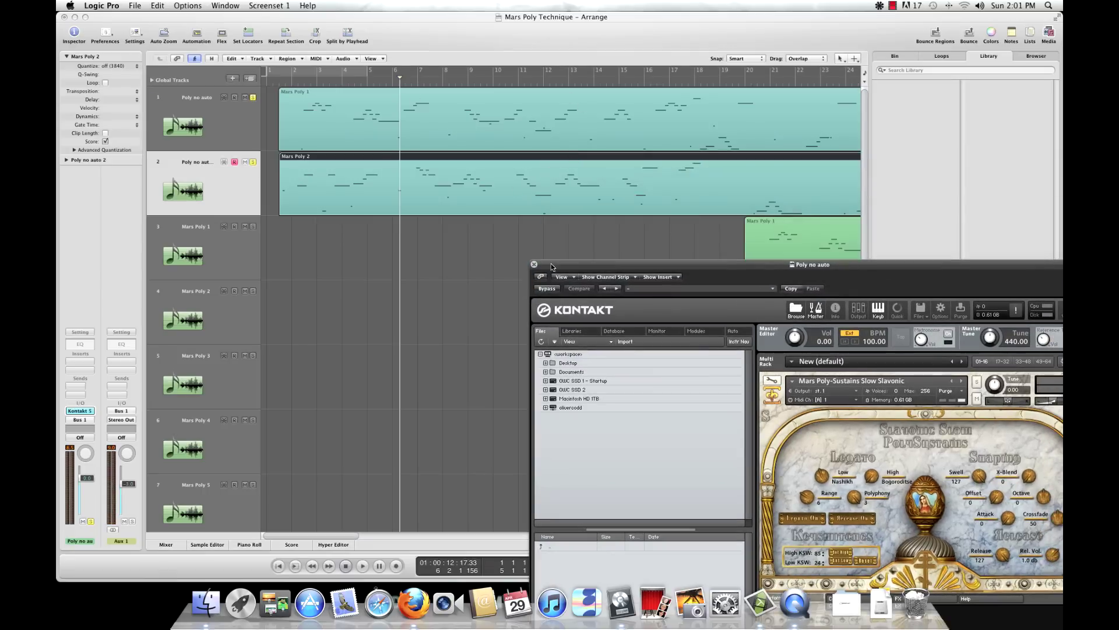
left_click(253, 97)
left_click(253, 162)
left_click(245, 162)
left_click(245, 98)
Play the Mars Poly 1 and 2 tracks from bar 20 with their volume automation displayed
left_click_drag(611, 270, 563, 418)
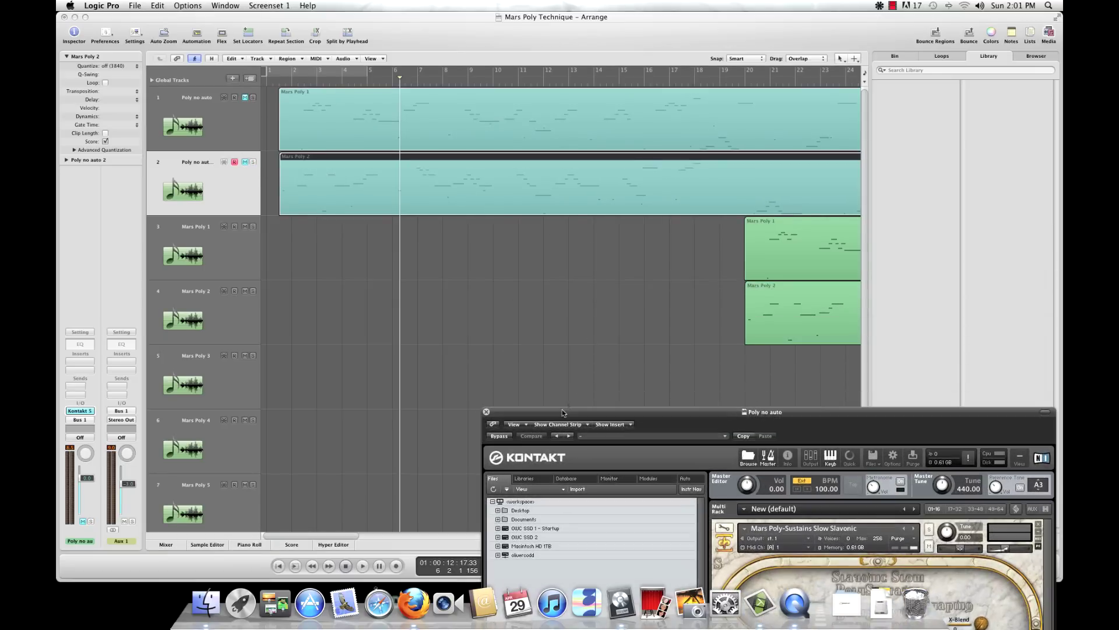
scroll(543, 341, "right", 10)
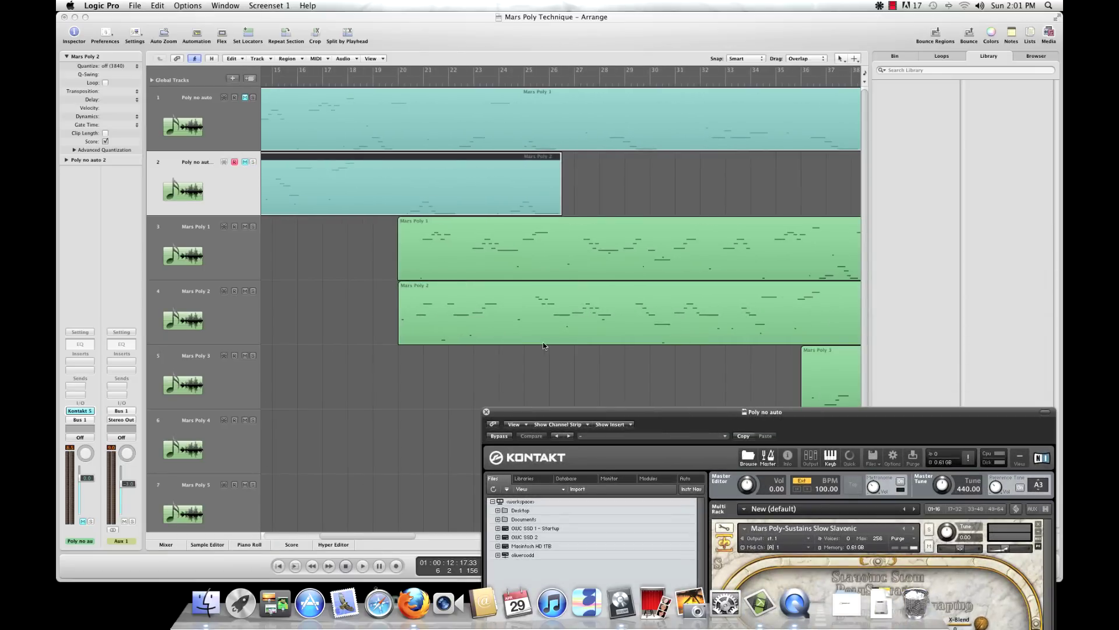
left_click(396, 81)
left_click(190, 39)
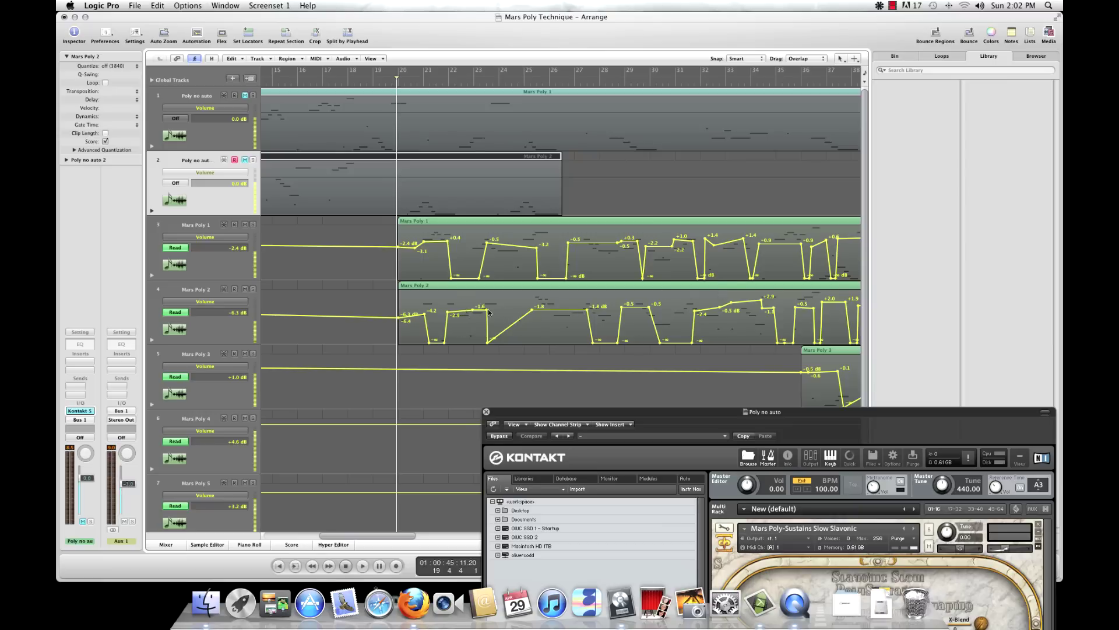
left_click_drag(795, 411, 646, 265)
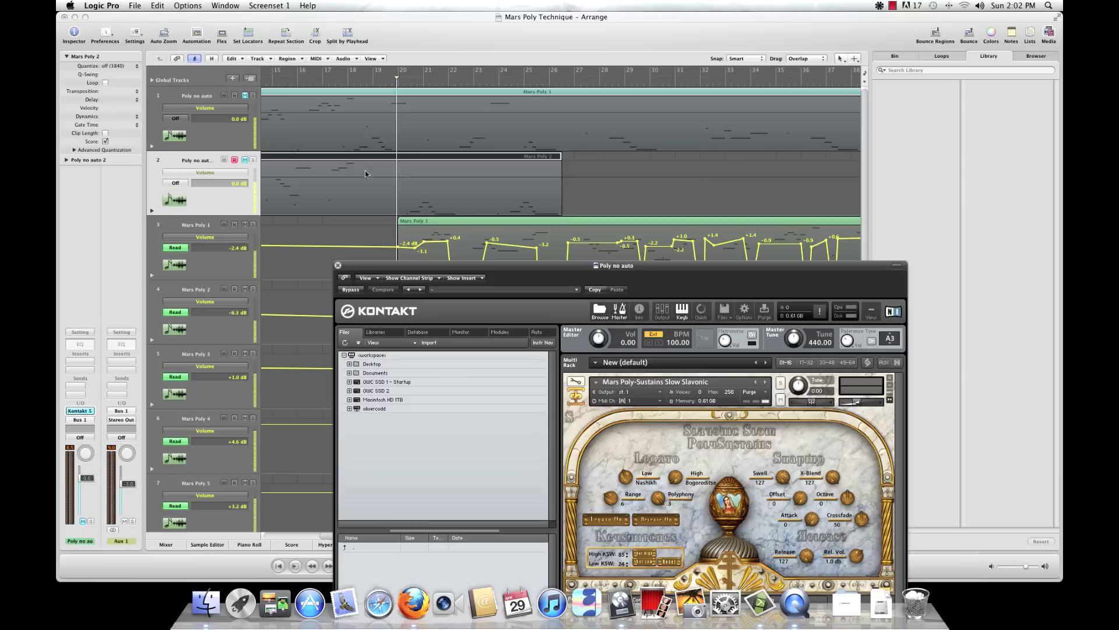
left_click_drag(448, 268, 583, 414)
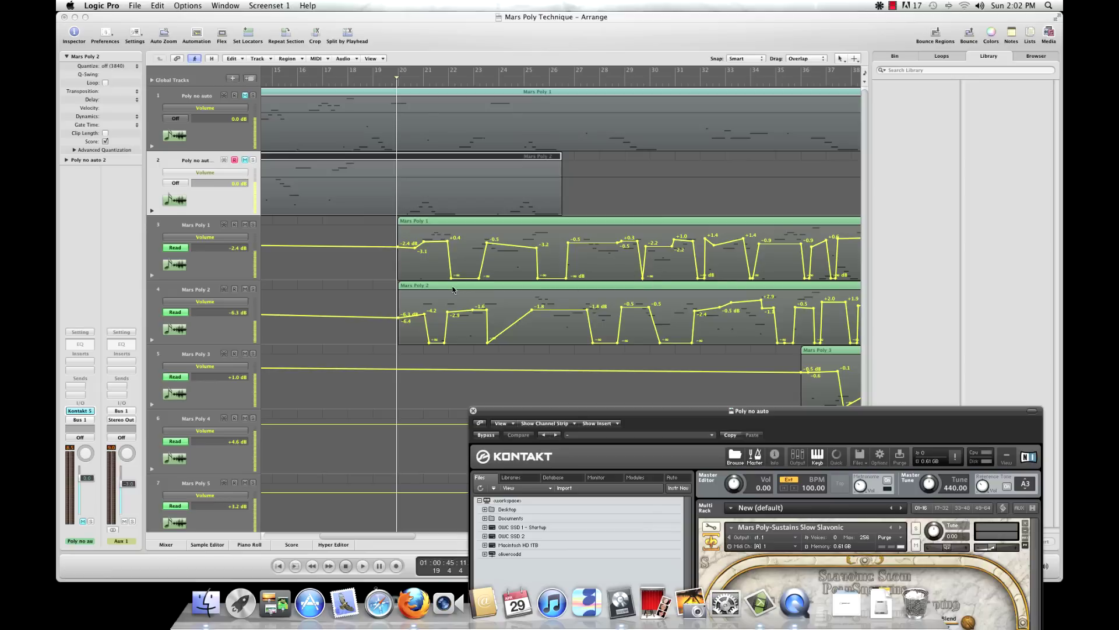
key("space")
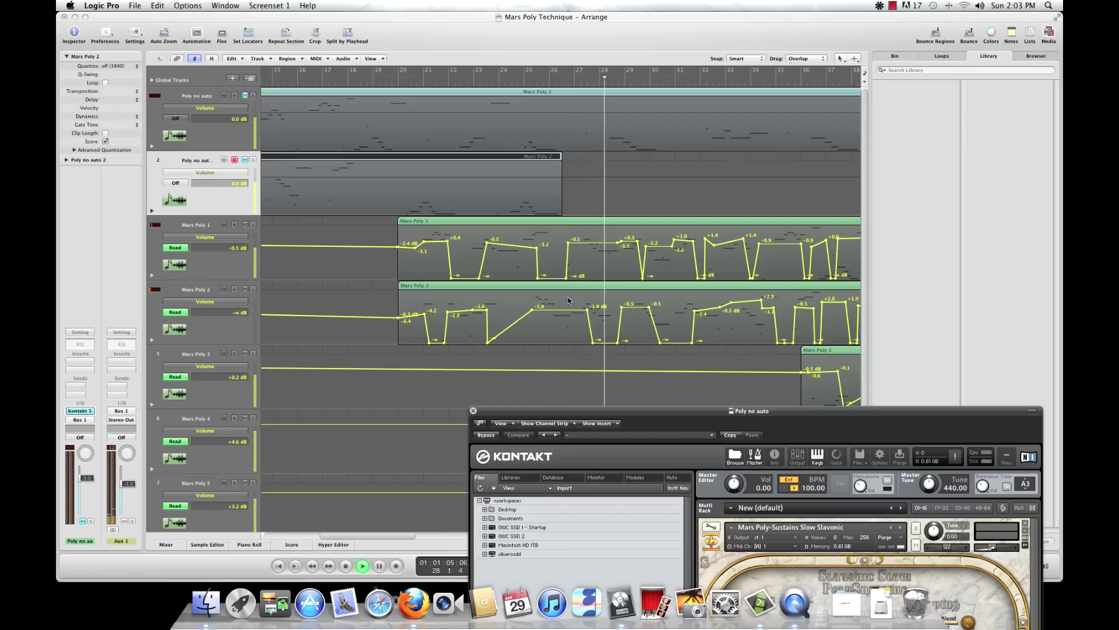
key("space")
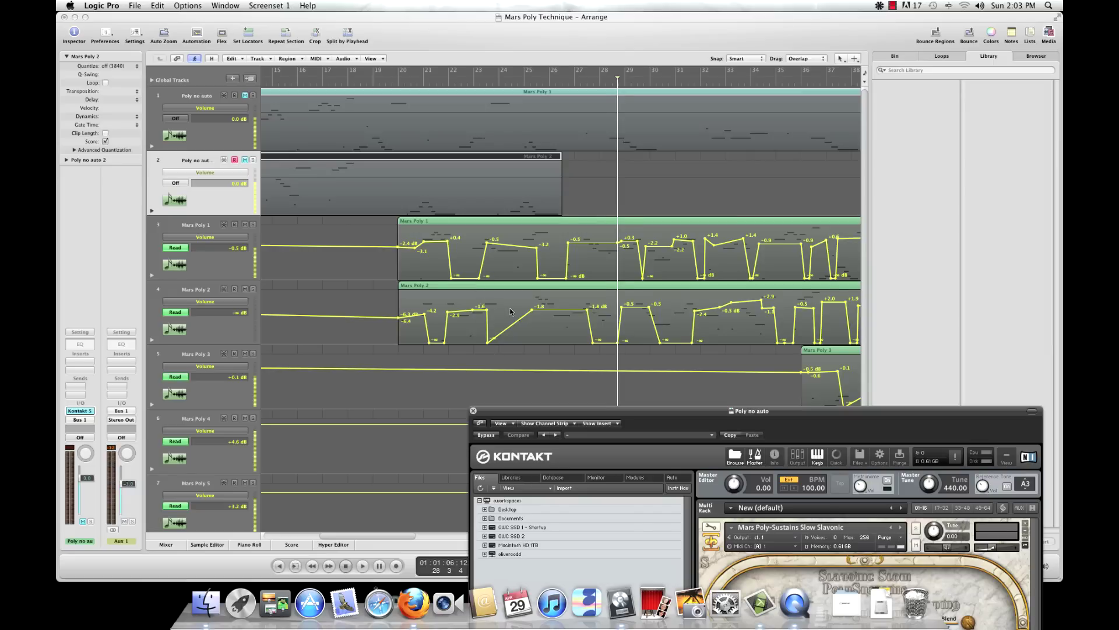
Hide the track automation and close the Kontakt window
scroll(510, 312, "right", 5)
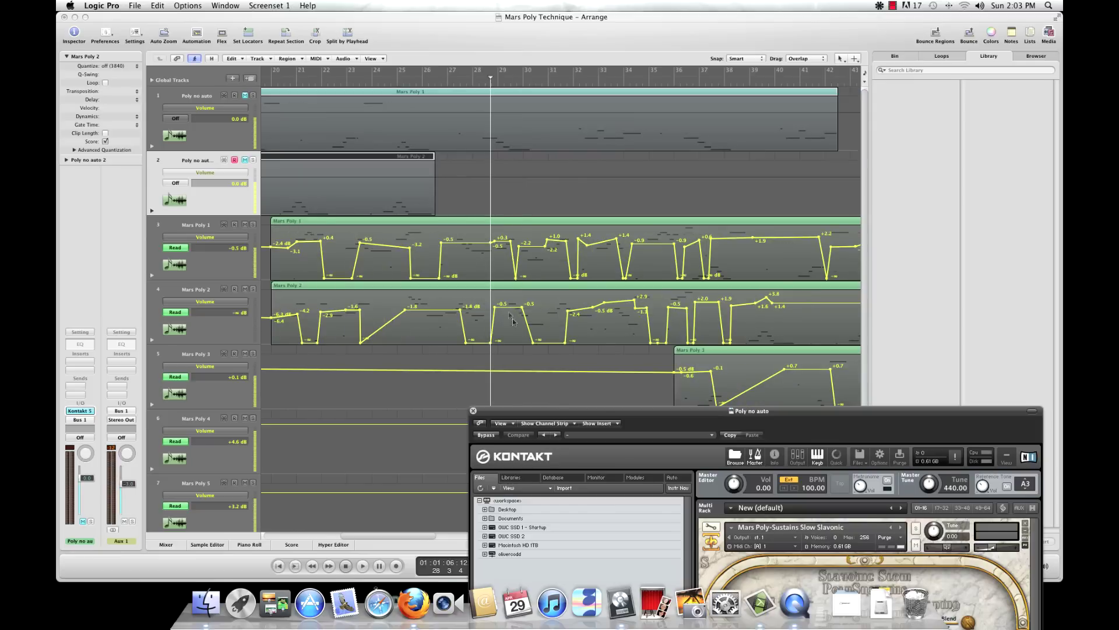
left_click(198, 37)
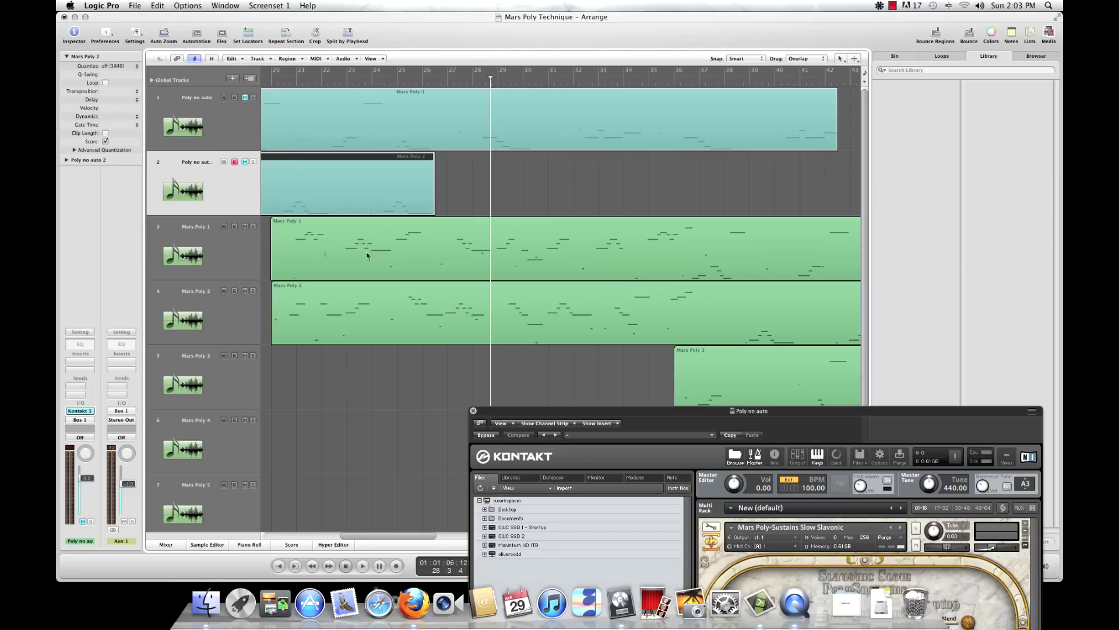
left_click(473, 410)
Play the Mars Poly tracks from about bar 43, show their volume automation during playback, and hide it when finishing
scroll(494, 361, "right", 10)
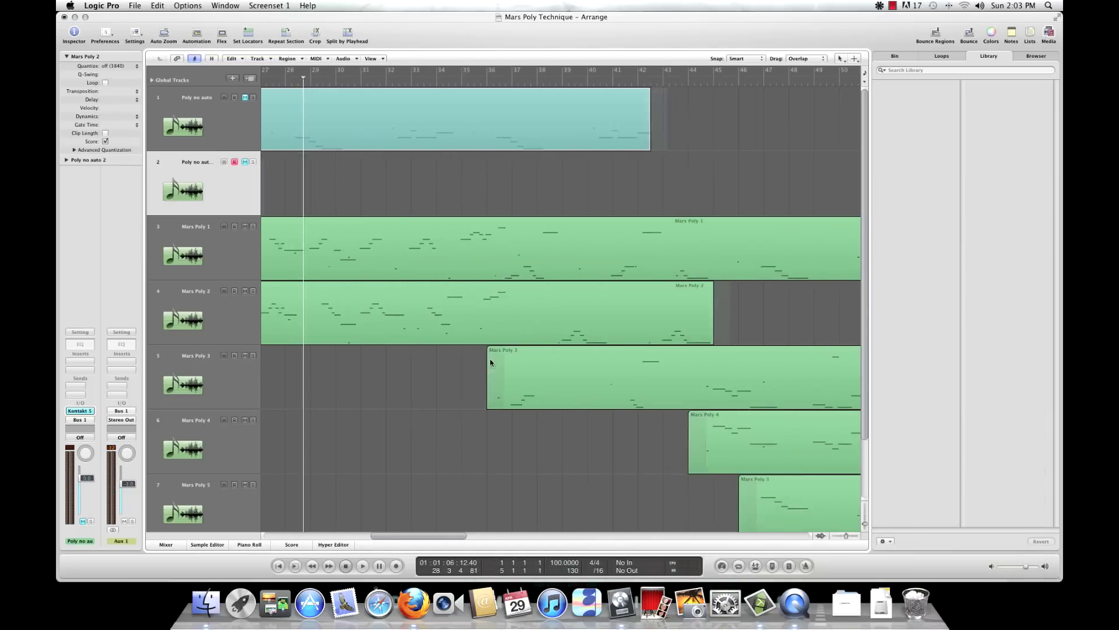
scroll(494, 361, "down", 3)
scroll(490, 360, "right", 7)
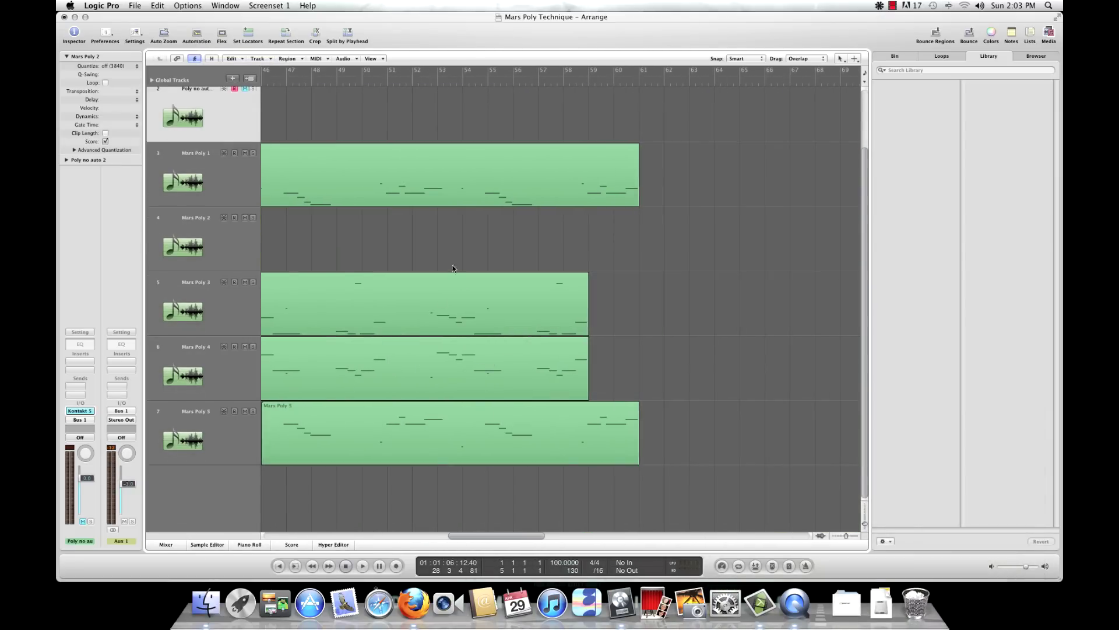
scroll(325, 309, "left", 4)
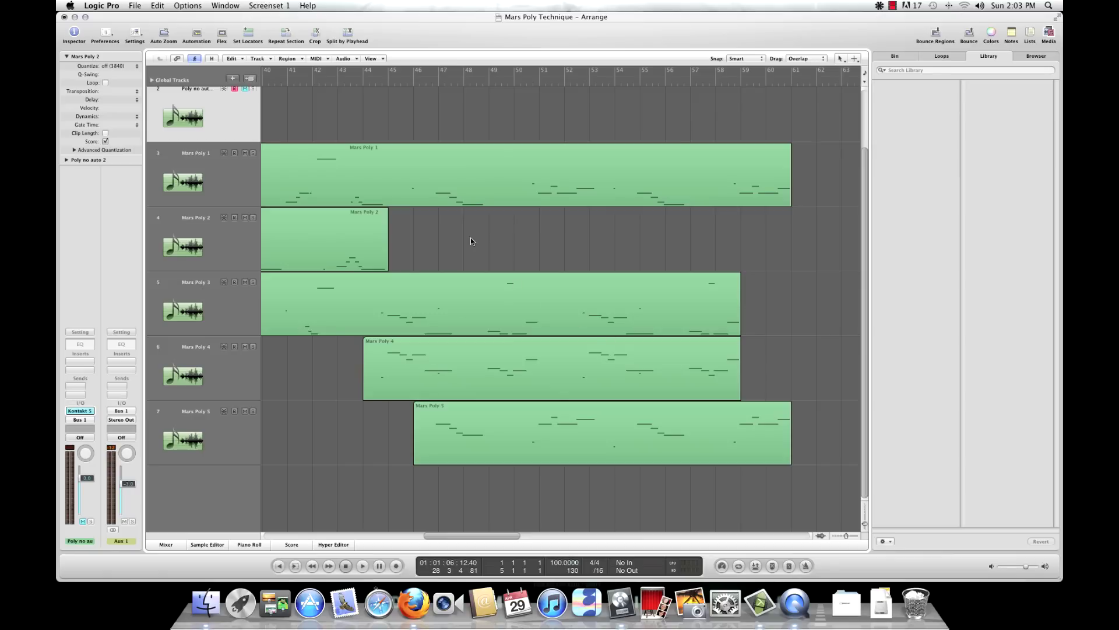
double_click(334, 79)
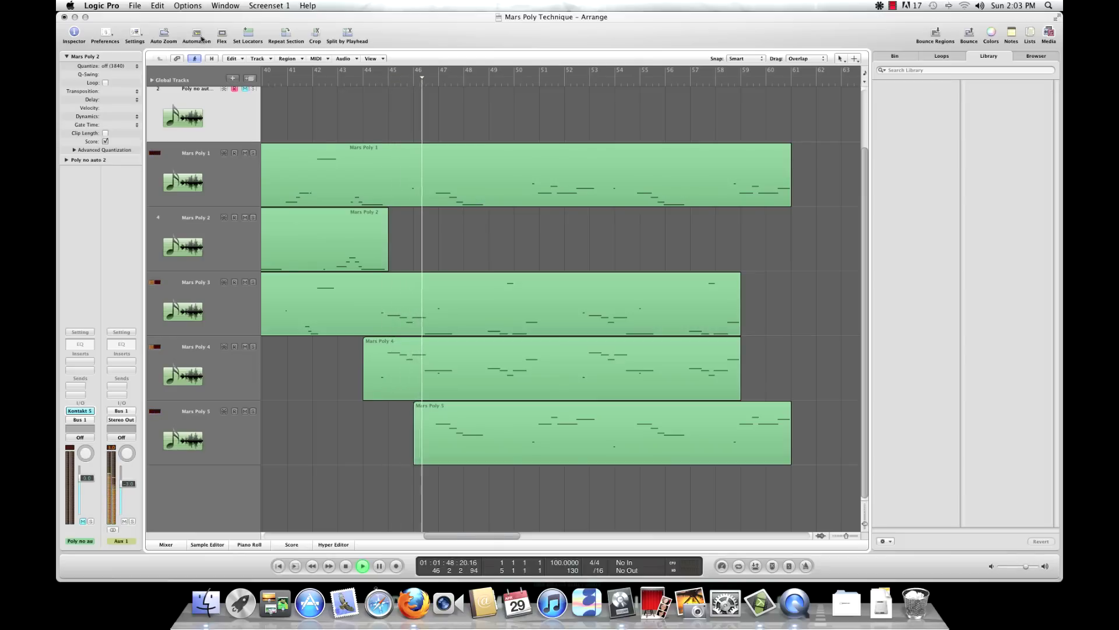
left_click(197, 35)
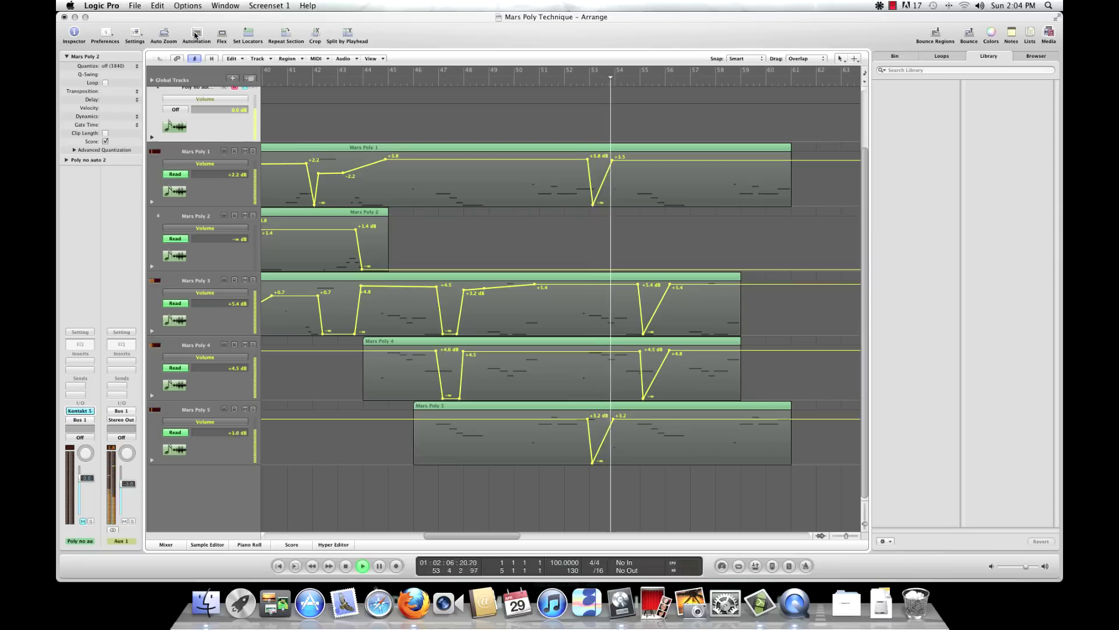
left_click(197, 34)
key("space")
scroll(602, 186, "left", 15)
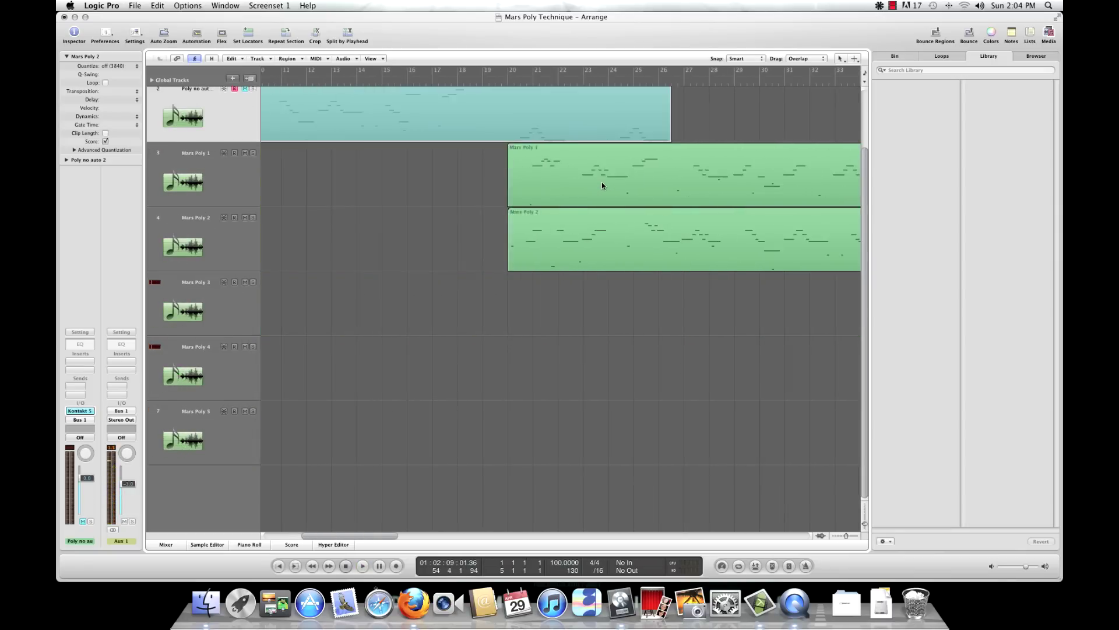
scroll(595, 186, "up", 3)
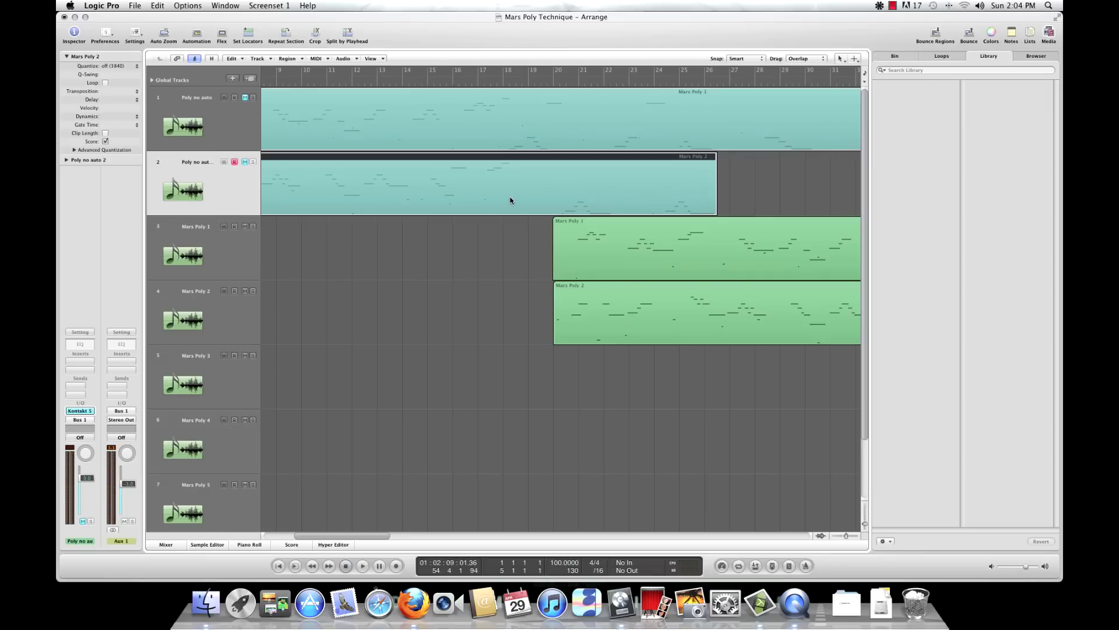
scroll(511, 200, "right", 12)
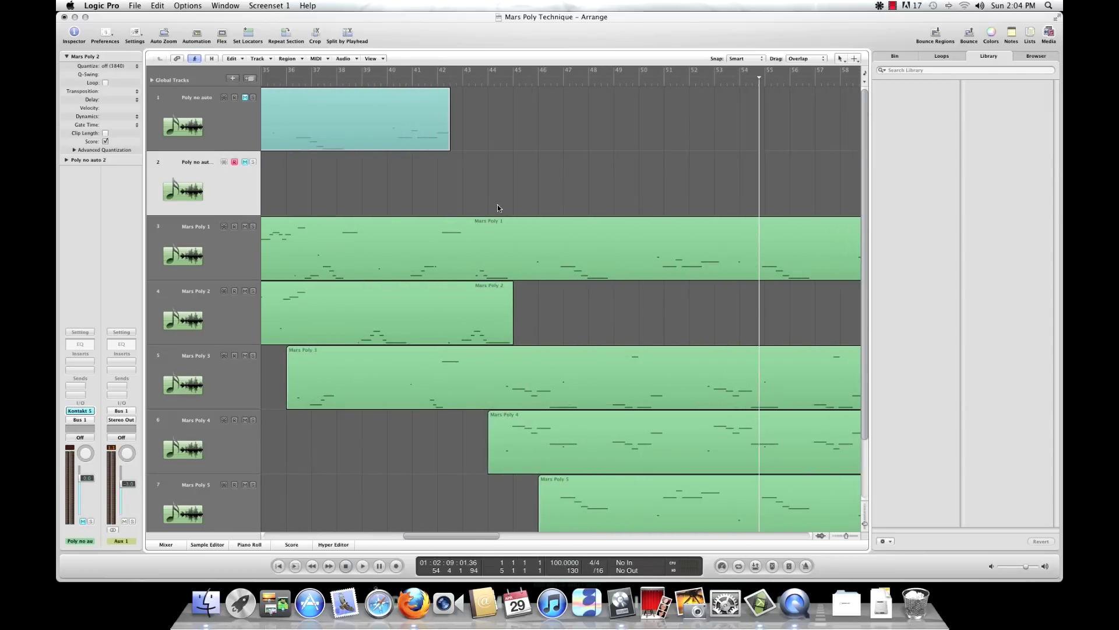
scroll(521, 207, "left", 12)
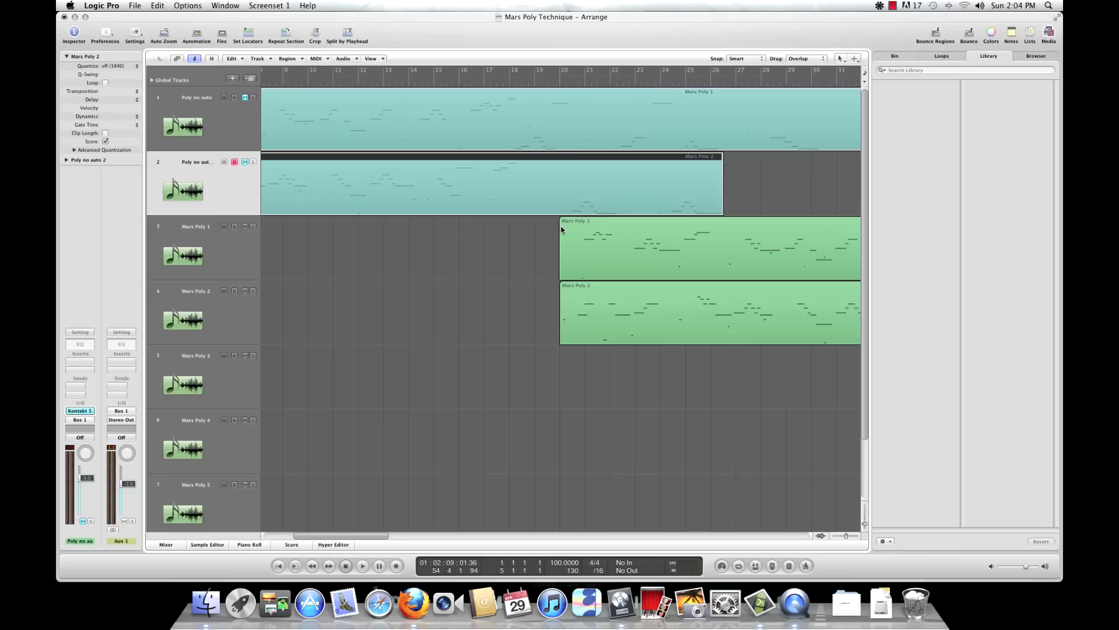
scroll(562, 229, "right", 5)
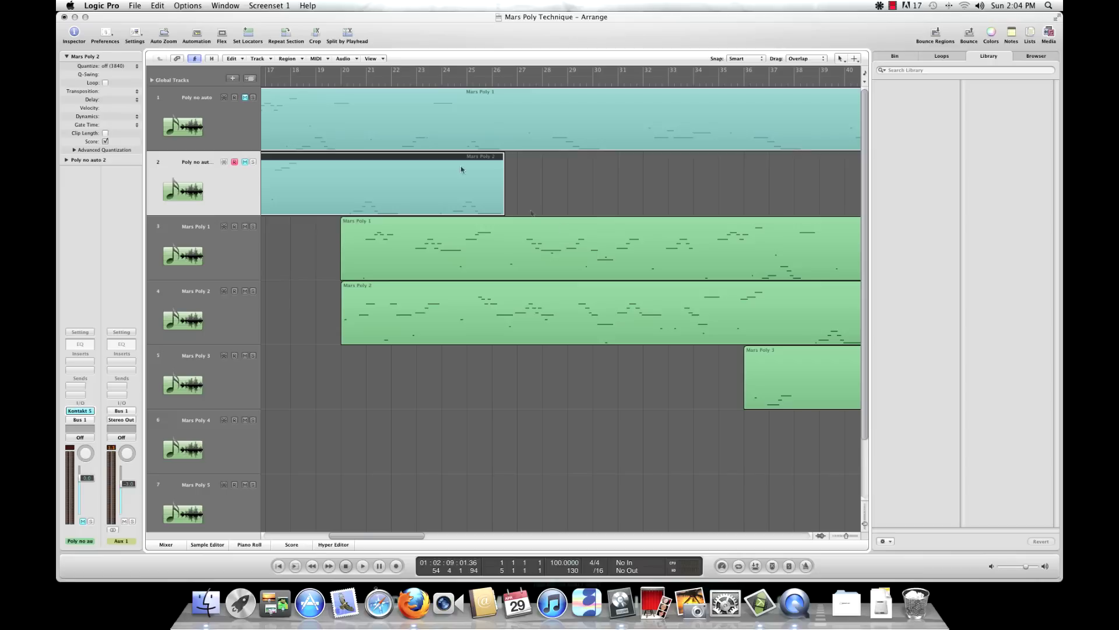
Show the track automation and examine the volume curves on the Mars Poly tracks from bar 20 to about bar 50
left_click(196, 36)
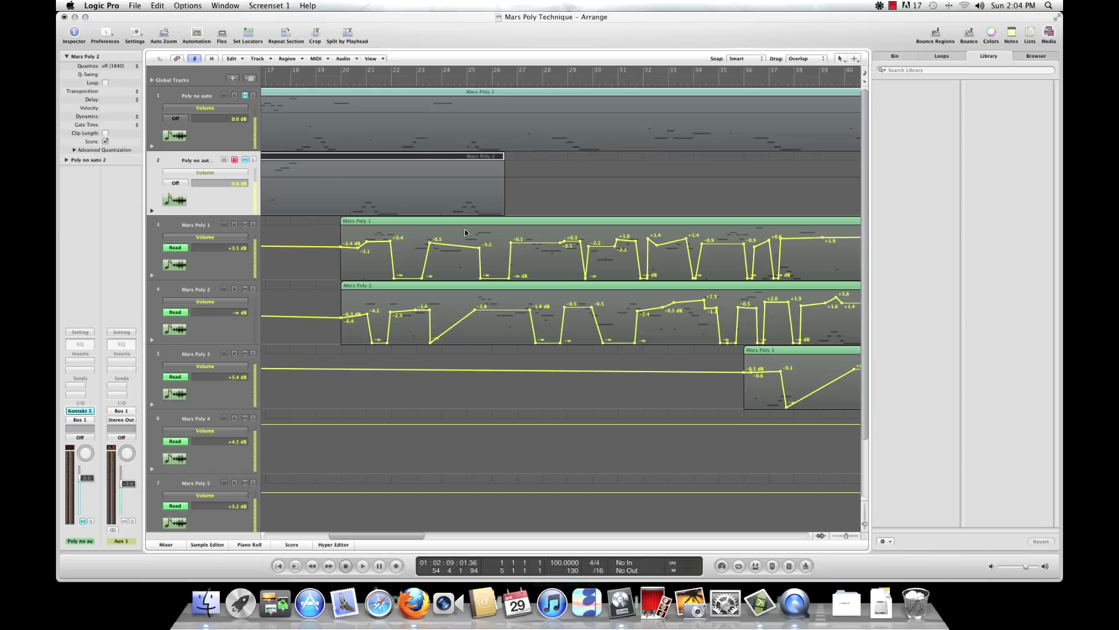
scroll(602, 302, "right", 5)
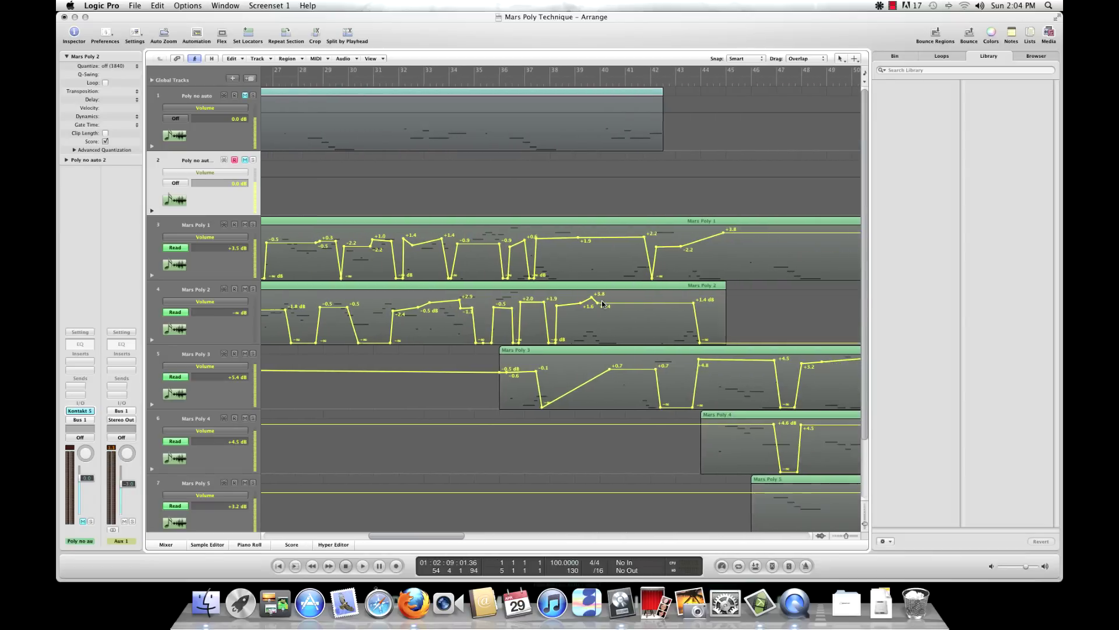
scroll(602, 303, "left", 10)
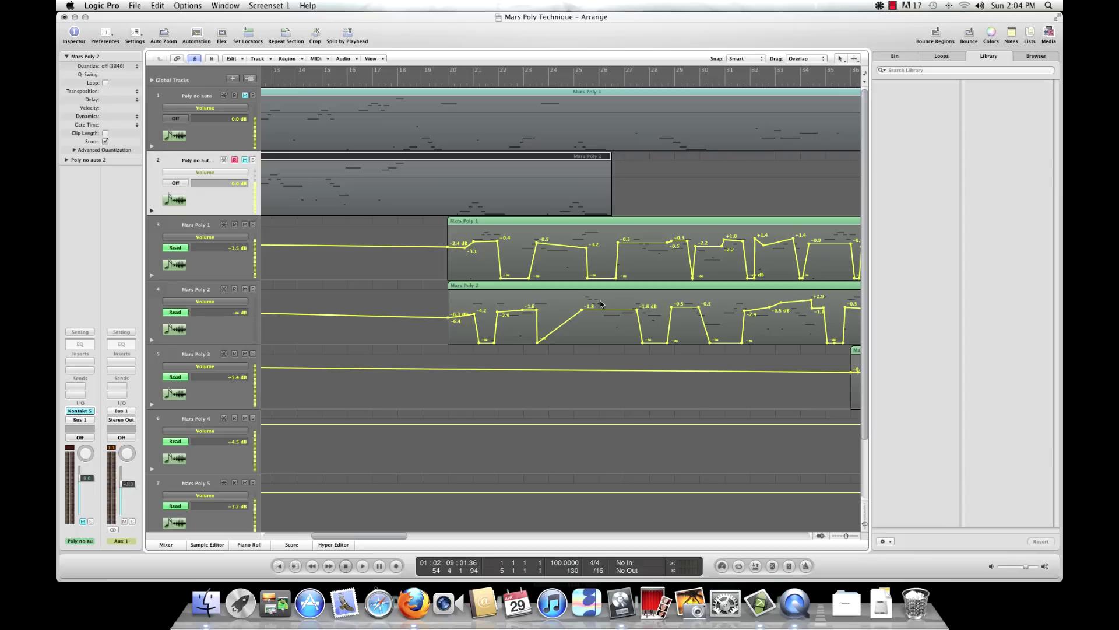
Open the Kontakt instrument of the first Poly no auto track to view its Mars Poly-Sustains Slow Slavonic patch, and close it
left_click(197, 95)
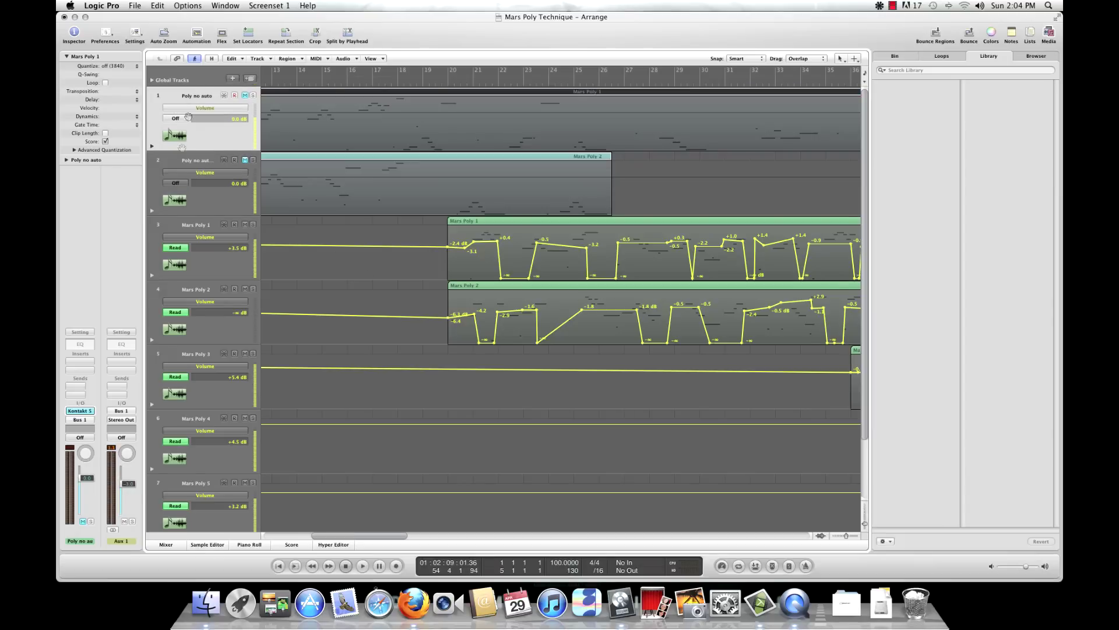
left_click(83, 415)
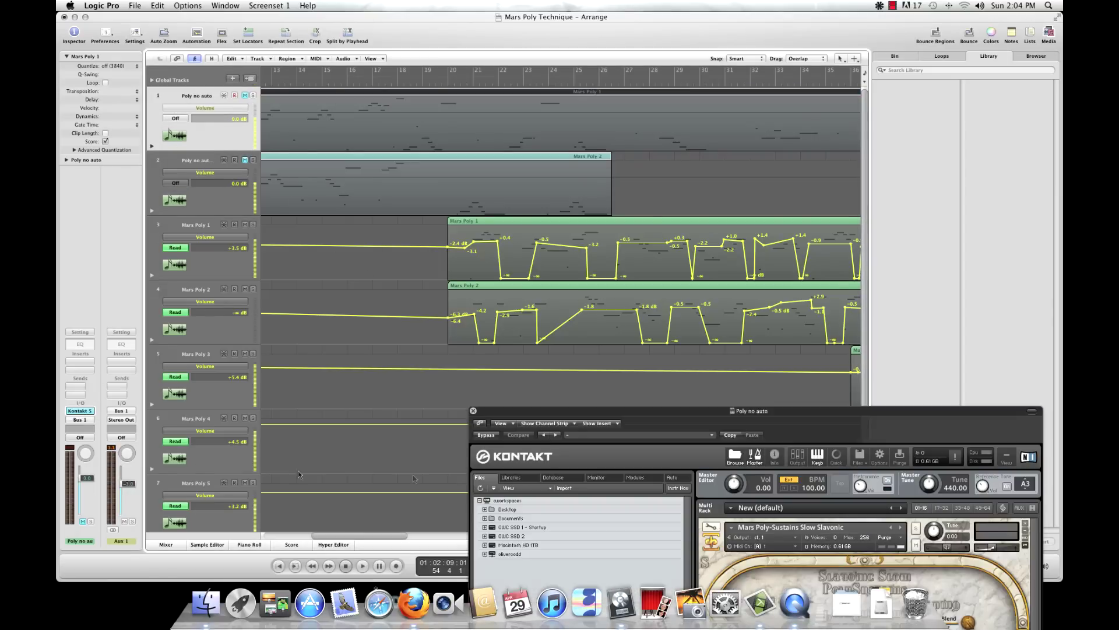
left_click_drag(674, 412, 313, 161)
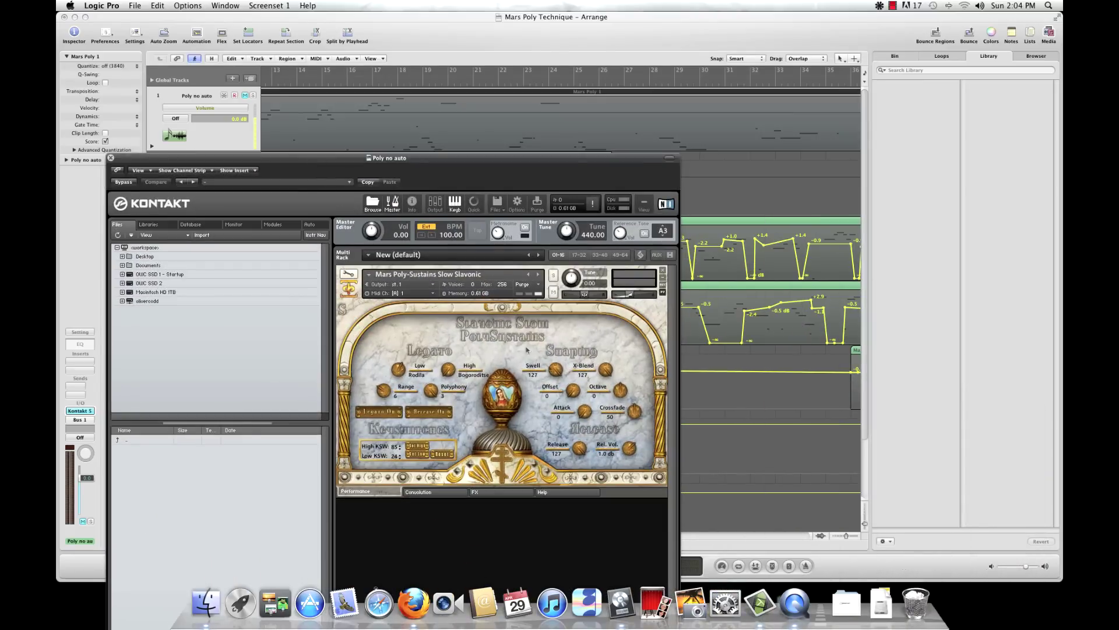
left_click(111, 157)
Switch to QuickTime Player, move the March Onward Comrades player clear of the track headers, and play the recording from about 00:45
left_click(806, 598)
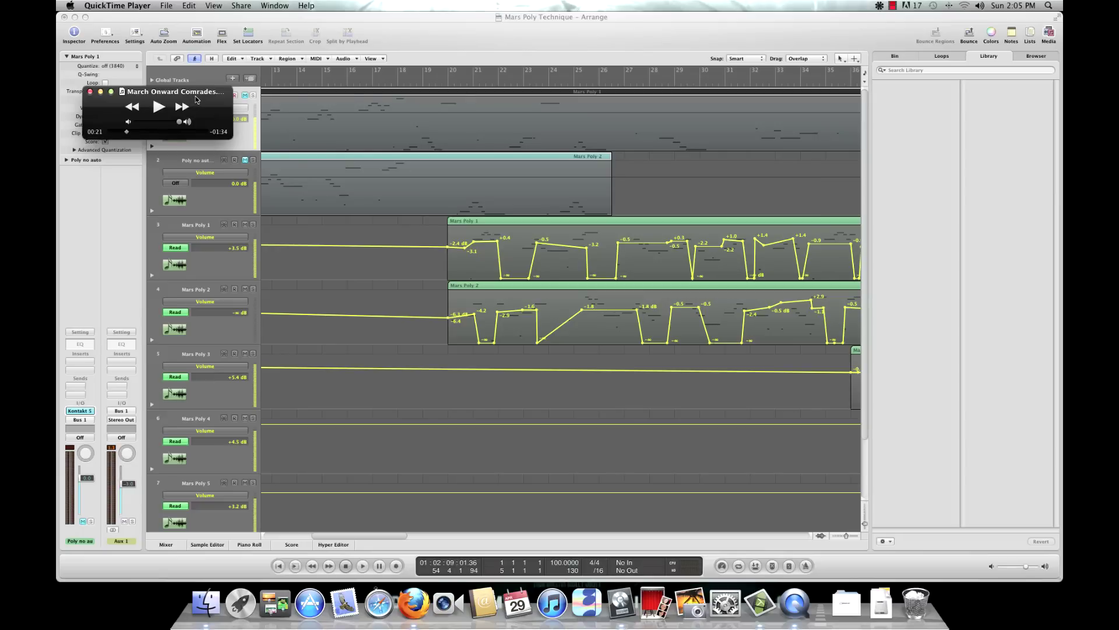
left_click_drag(196, 100, 348, 115)
left_click(314, 147)
left_click(300, 147)
left_click(309, 123)
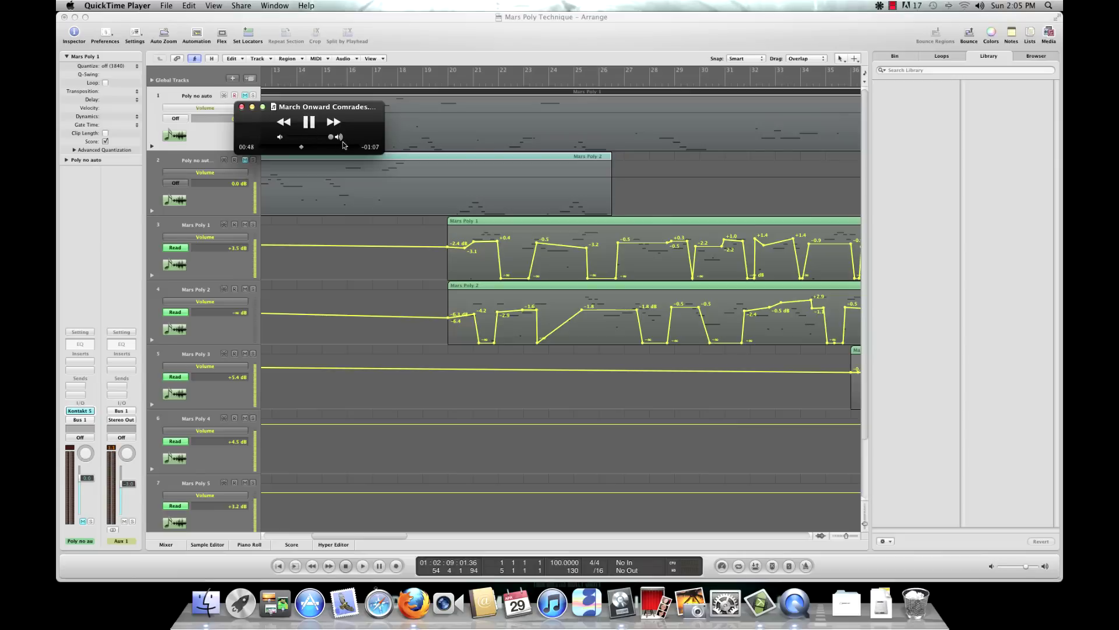